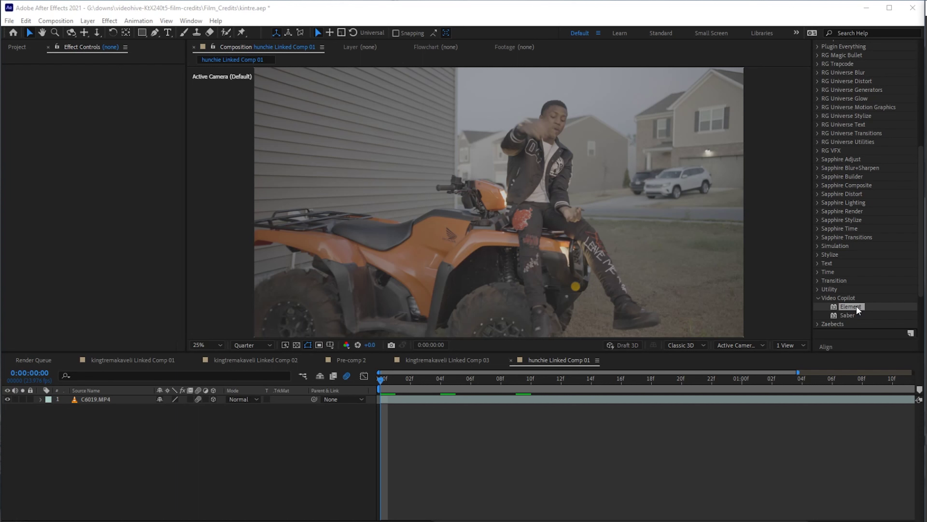
Step: Add a new red solid above the C6019.MP4 clip and apply the Video Copilot Element effect to it
click(854, 307)
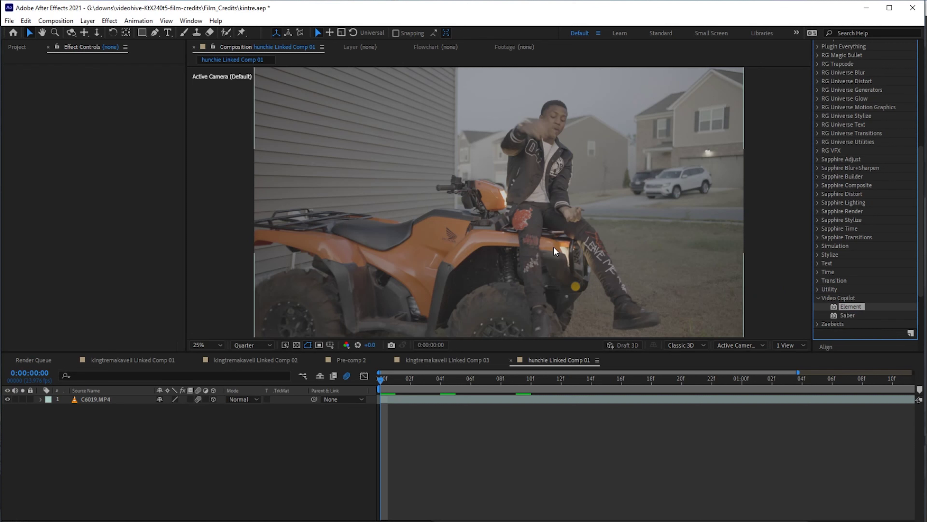
right_click(216, 458)
mouse_move(256, 332)
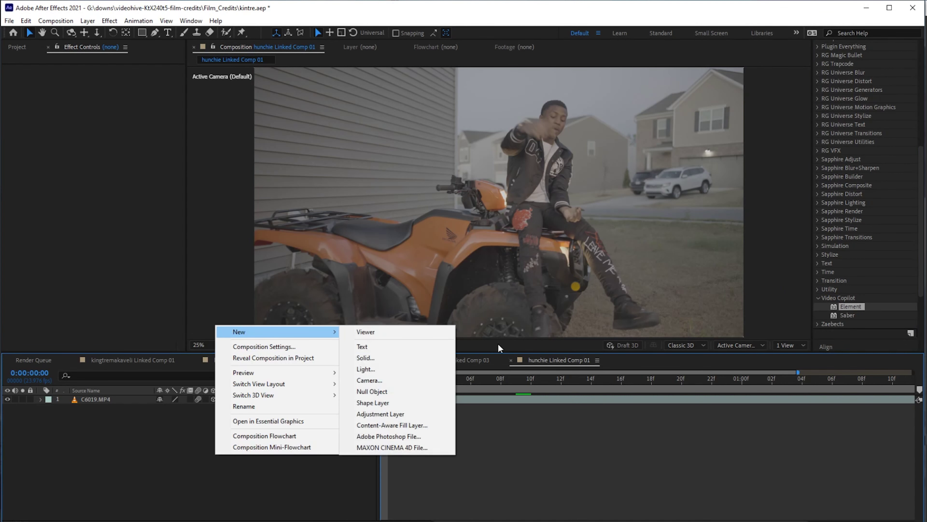
click(363, 361)
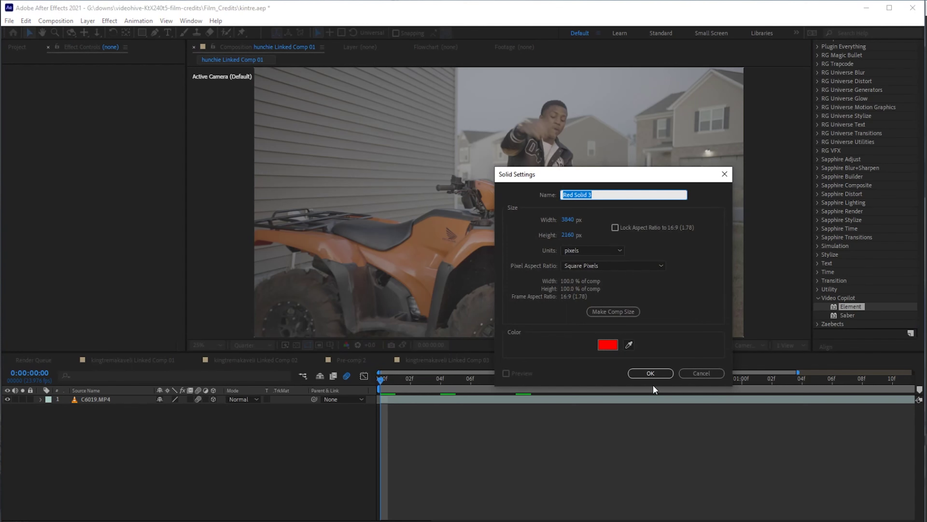
click(653, 374)
drag(872, 308, 500, 272)
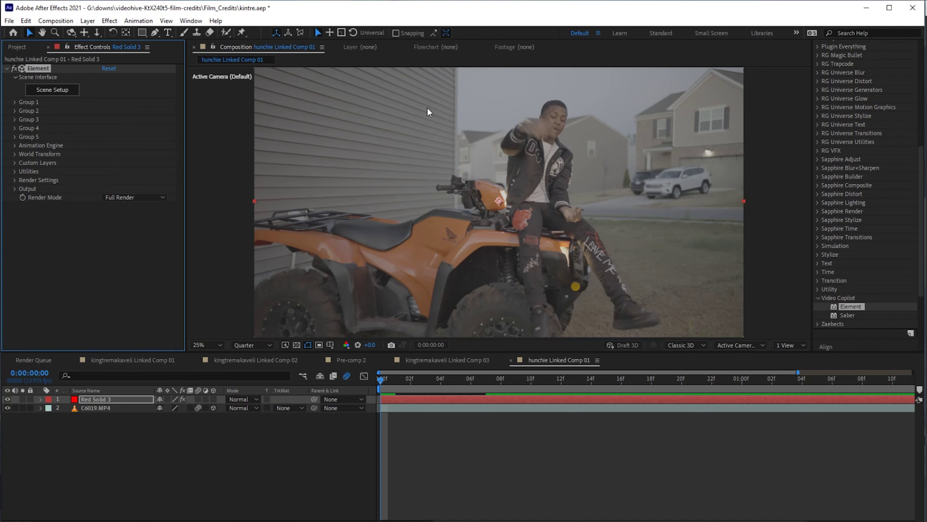
Step: Open Element's Scene Setup and import uploads_files_3051984_pochondbeuh.obj with the Physical Shader and Model Center alignment
click(52, 90)
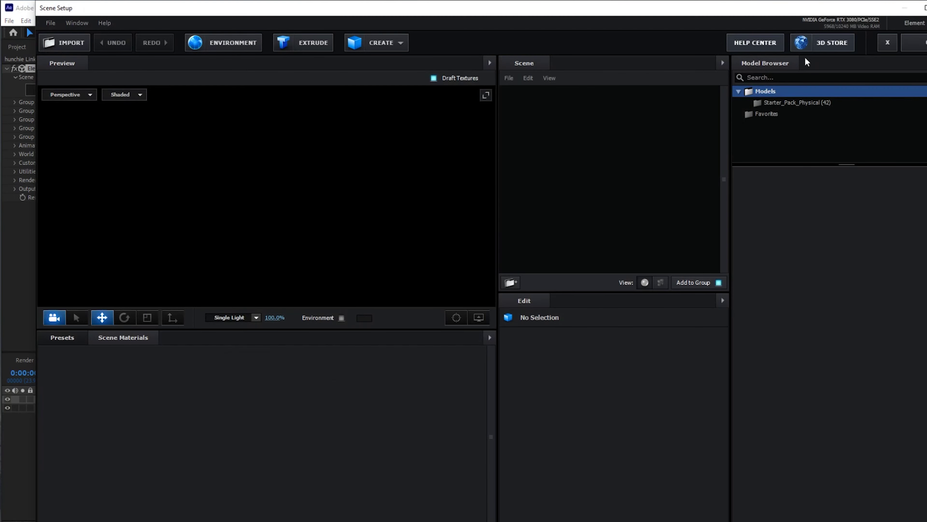
mouse_move(595, 7)
mouse_down()
mouse_move(572, 5)
mouse_move(581, 14)
mouse_up()
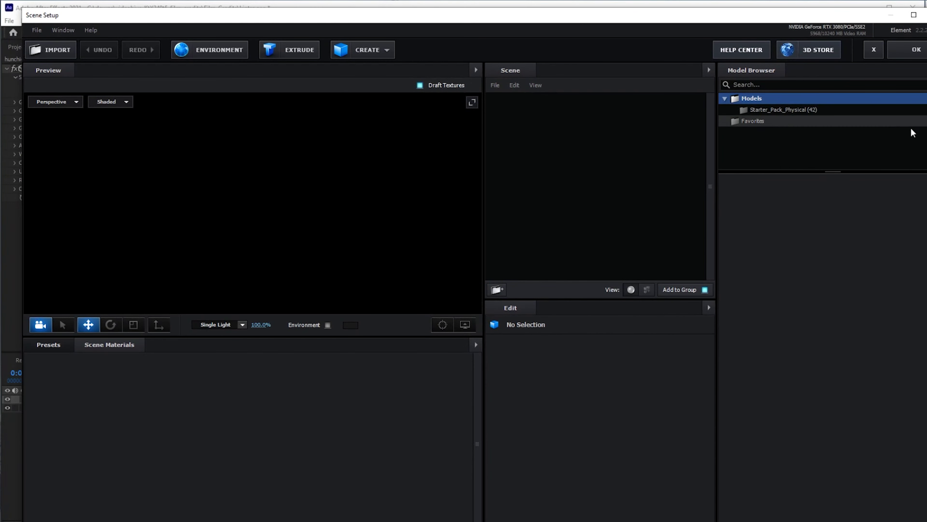
drag(926, 135, 920, 137)
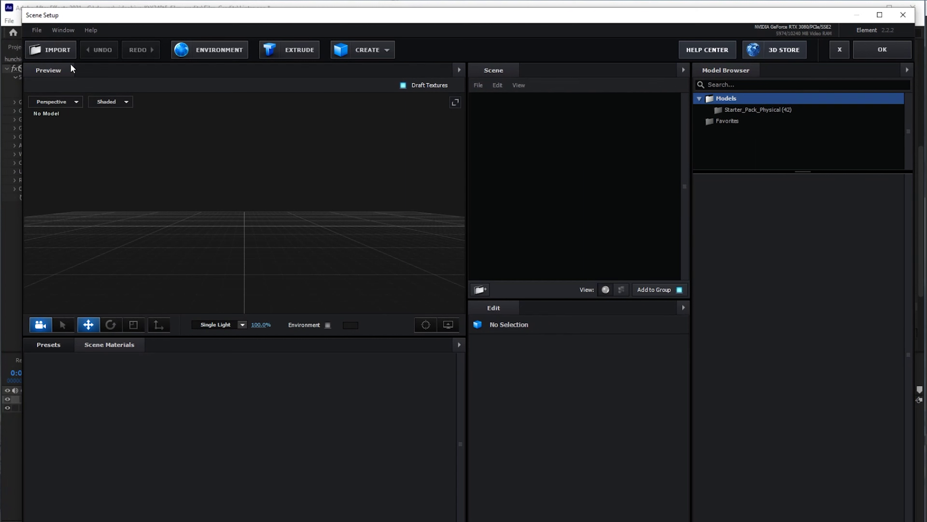
click(53, 49)
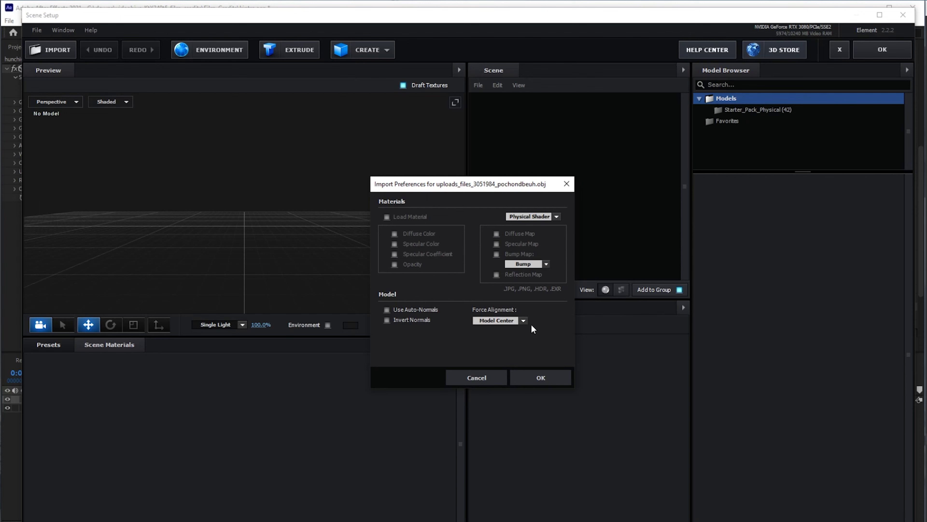
click(541, 374)
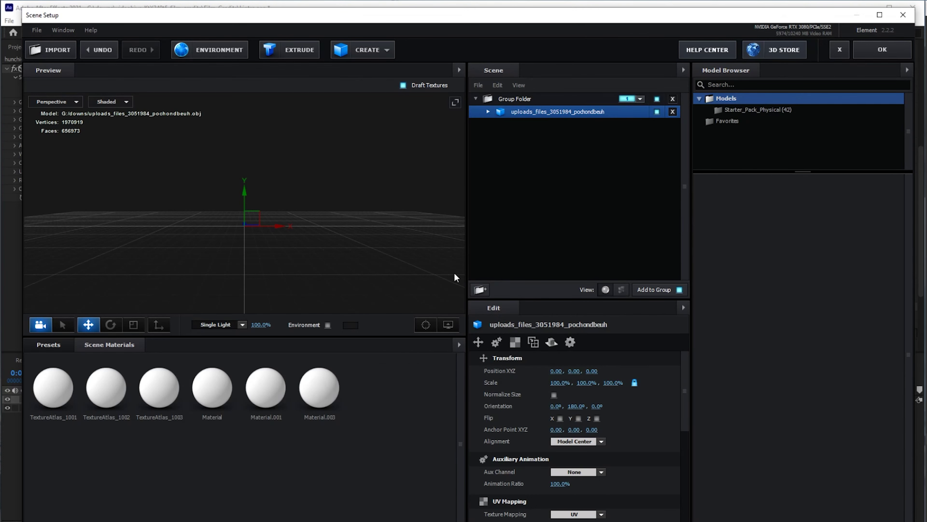
Step: Normalize the size of the imported bag model and look it over from several angles
drag(141, 234, 390, 312)
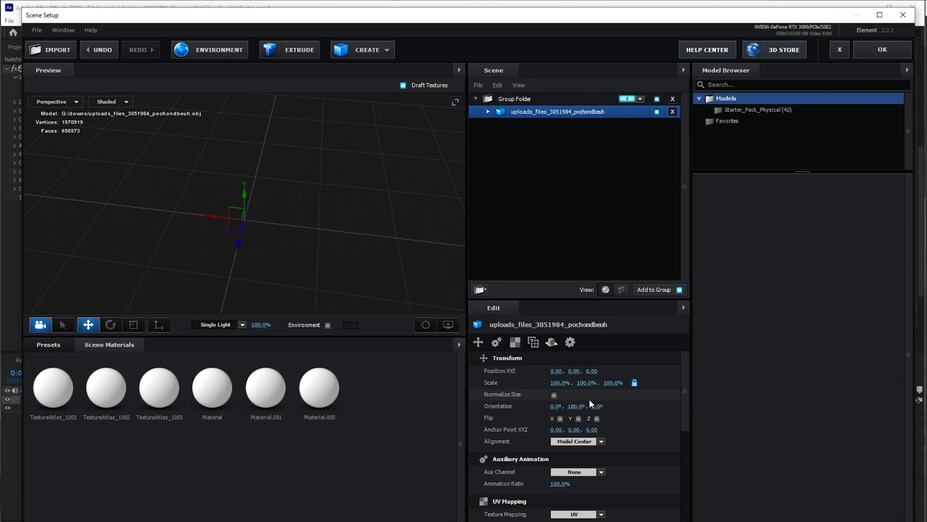
click(554, 395)
drag(291, 259, 263, 253)
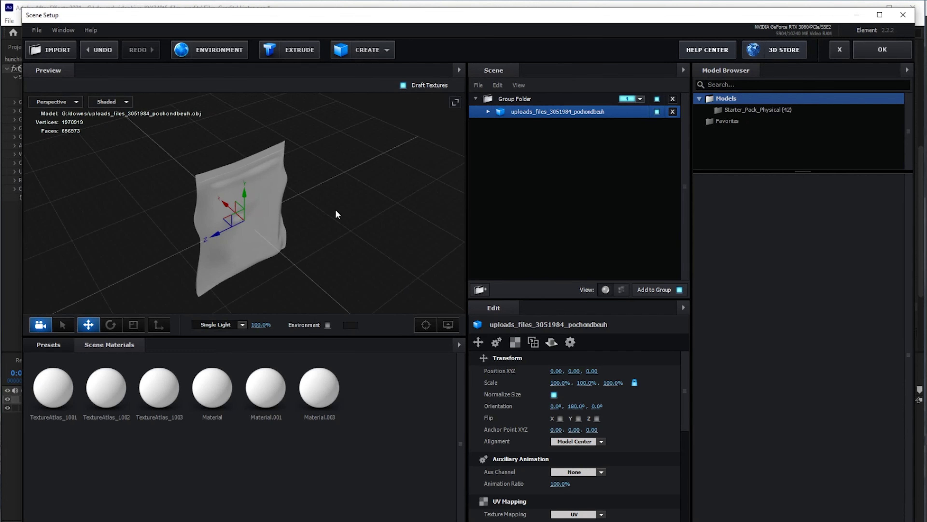
drag(336, 211, 298, 170)
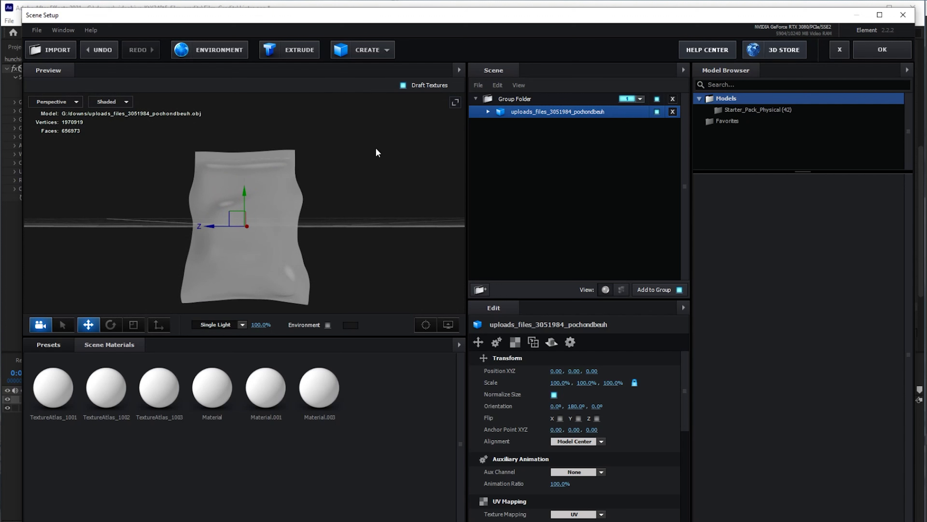
drag(377, 152, 375, 135)
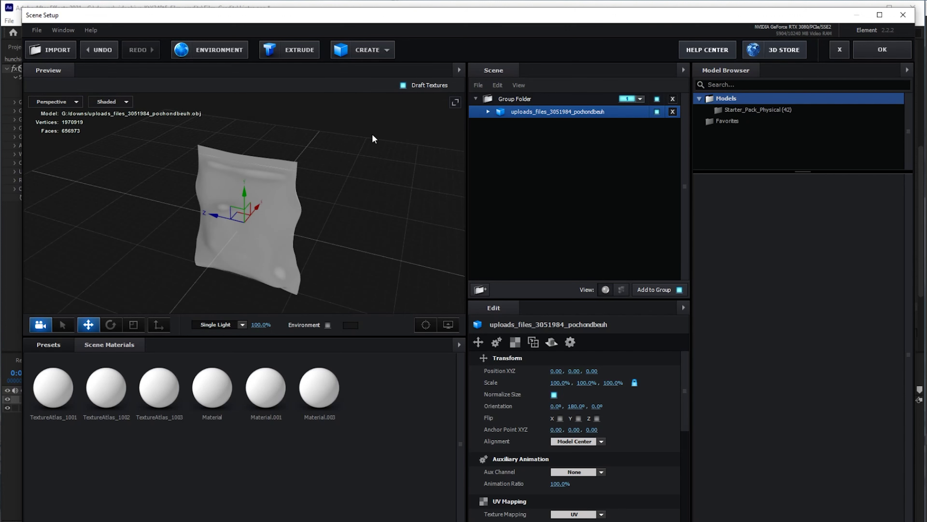
Step: Expand the bag model's material list and hide all six of its materials
click(488, 112)
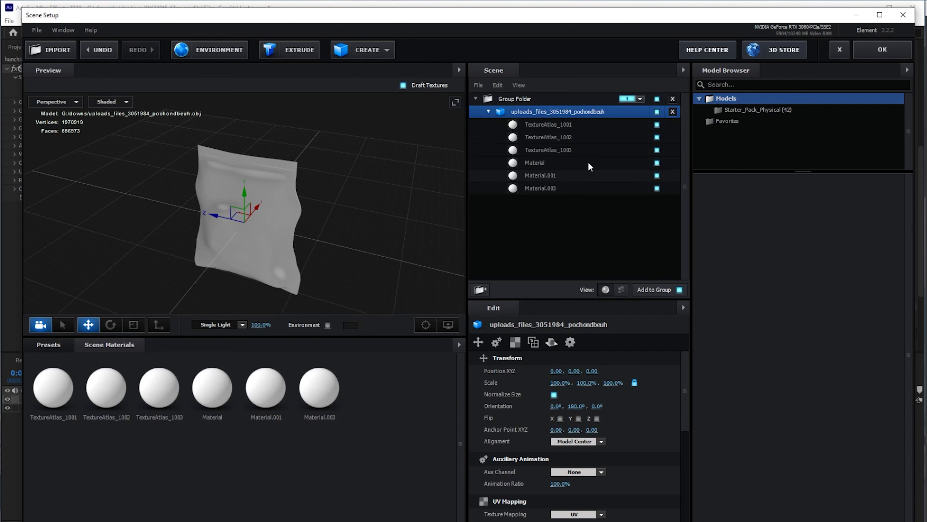
click(657, 189)
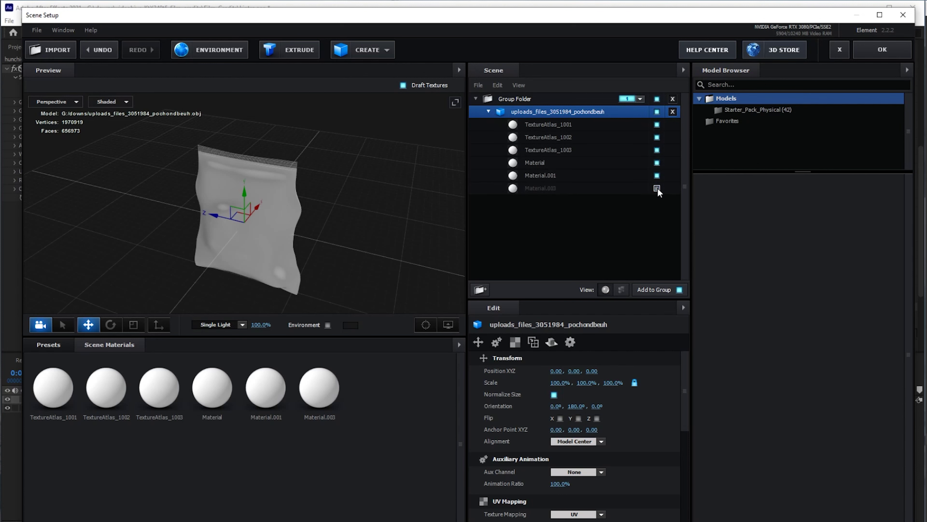
click(656, 176)
click(657, 163)
click(657, 150)
click(657, 137)
click(656, 124)
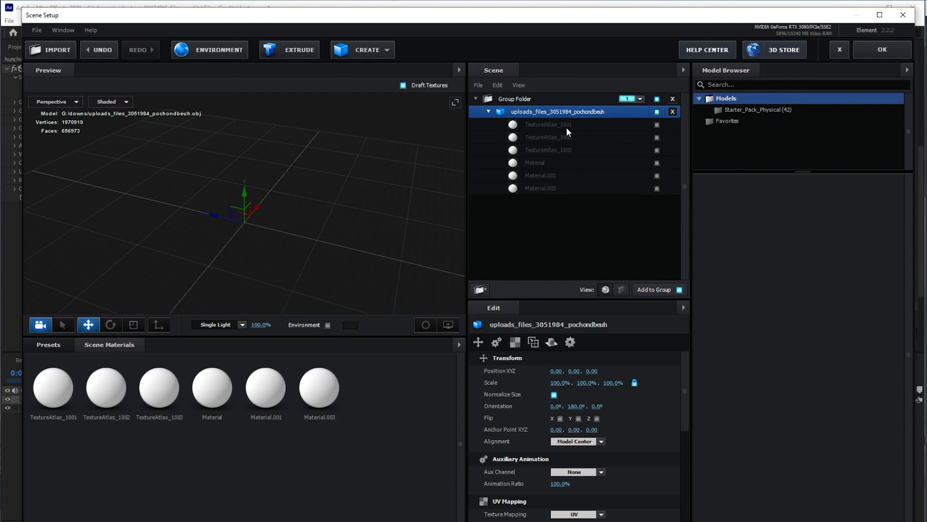
Step: Turn the visibility of TextureAtlas_1001, TextureAtlas_1002 and TextureAtlas_1003 back on
click(657, 125)
click(655, 137)
click(657, 149)
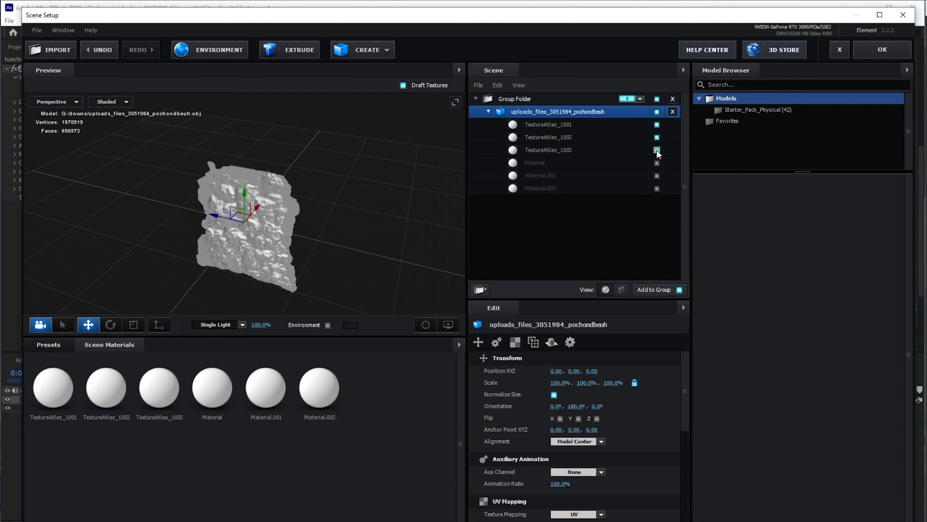
Step: Switch the three TextureAtlas materials off and on again to check which parts of the model they cover
click(657, 150)
click(658, 133)
click(658, 125)
click(657, 134)
click(659, 126)
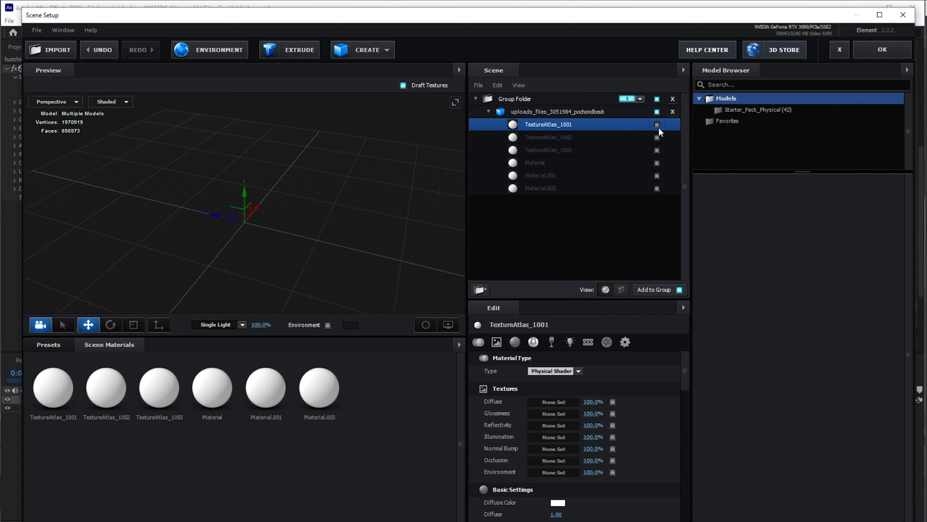
click(657, 124)
click(657, 137)
click(657, 150)
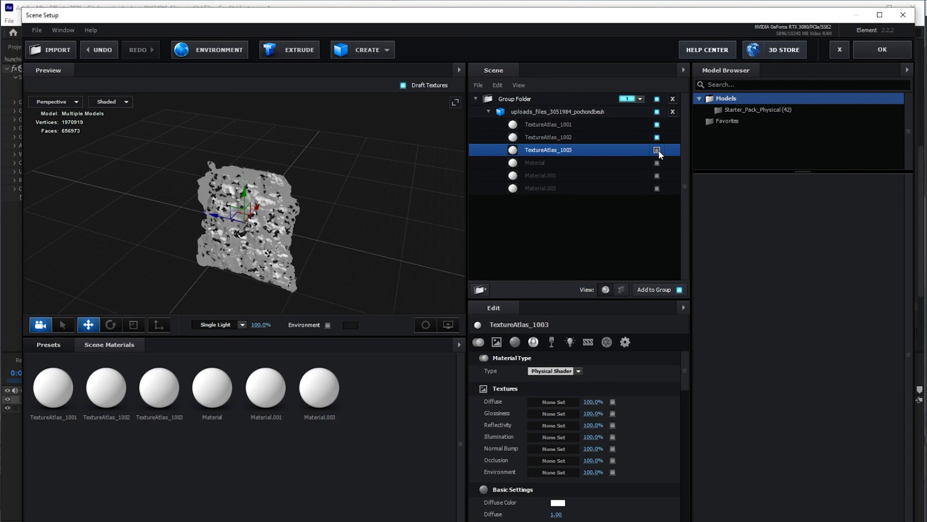
click(657, 149)
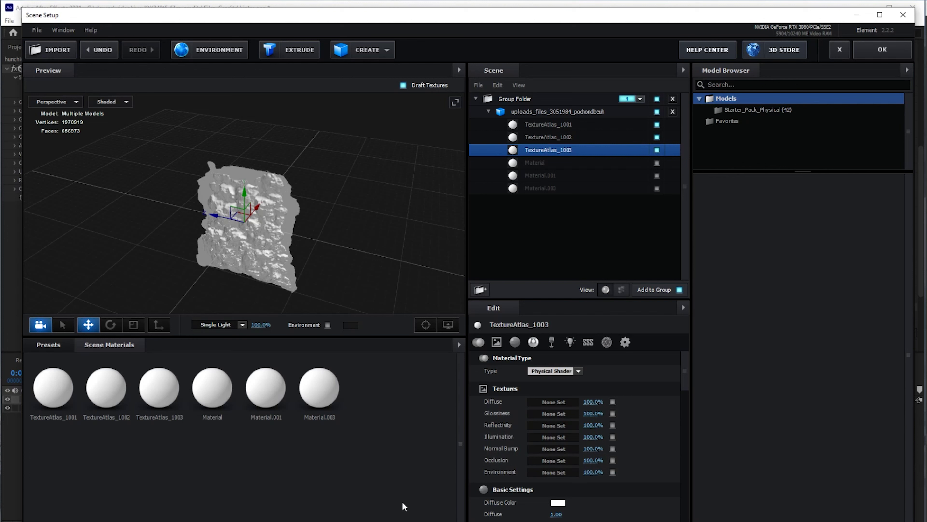
Step: Assign the texture_1003 image file as the diffuse texture of TextureAtlas_1003, accepting the downscaling
click(289, 521)
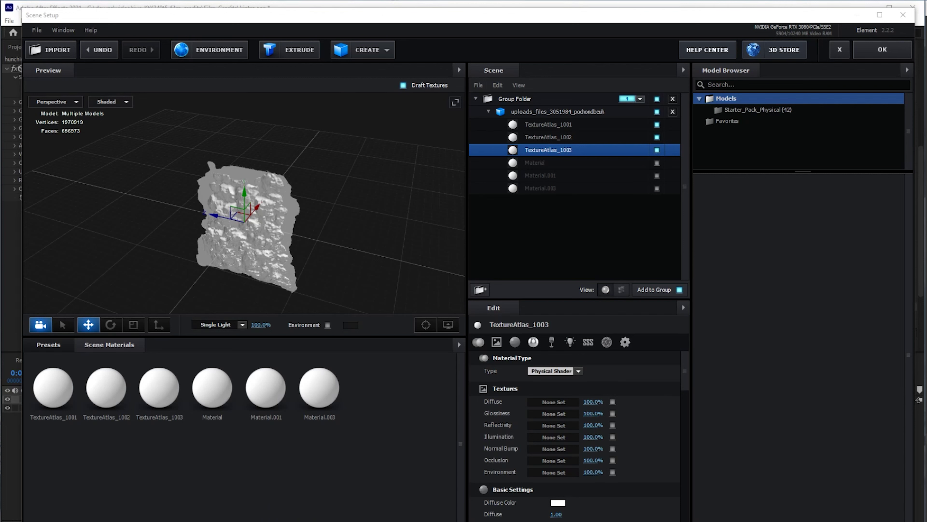
click(549, 155)
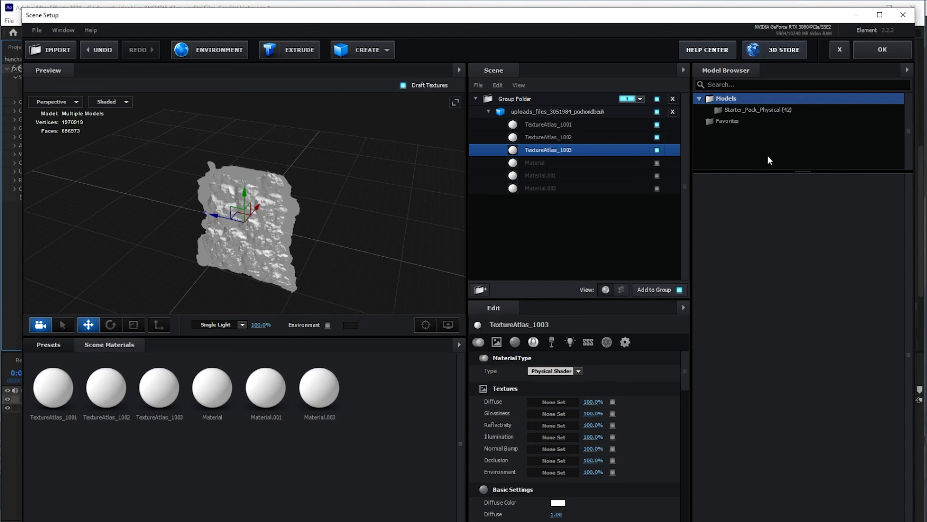
drag(926, 274, 543, 402)
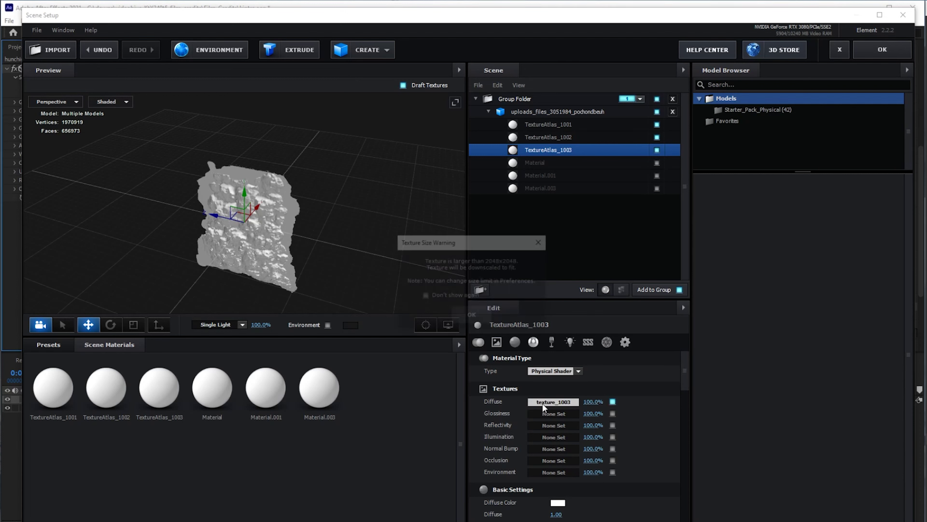
click(472, 316)
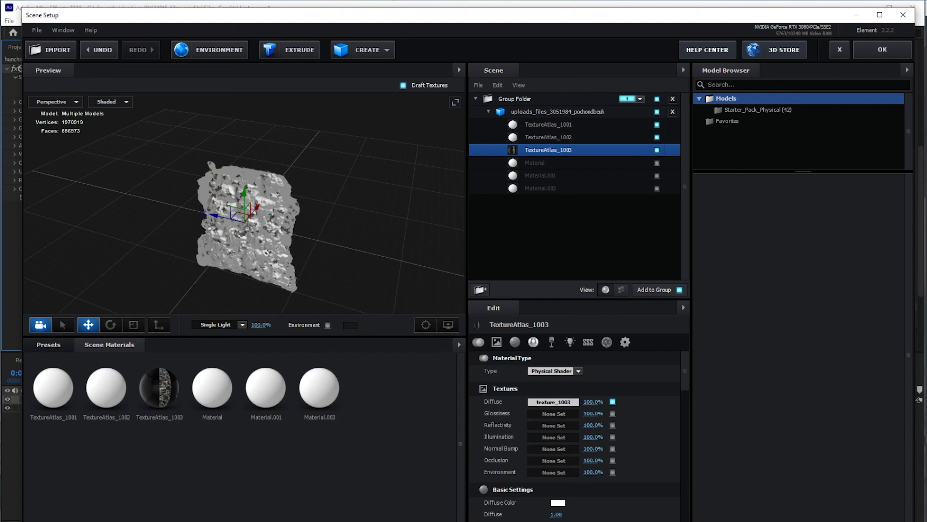
Step: Assign texture_1002 as the diffuse texture of TextureAtlas_1002 and texture_1001 as that of TextureAtlas_1001
click(530, 136)
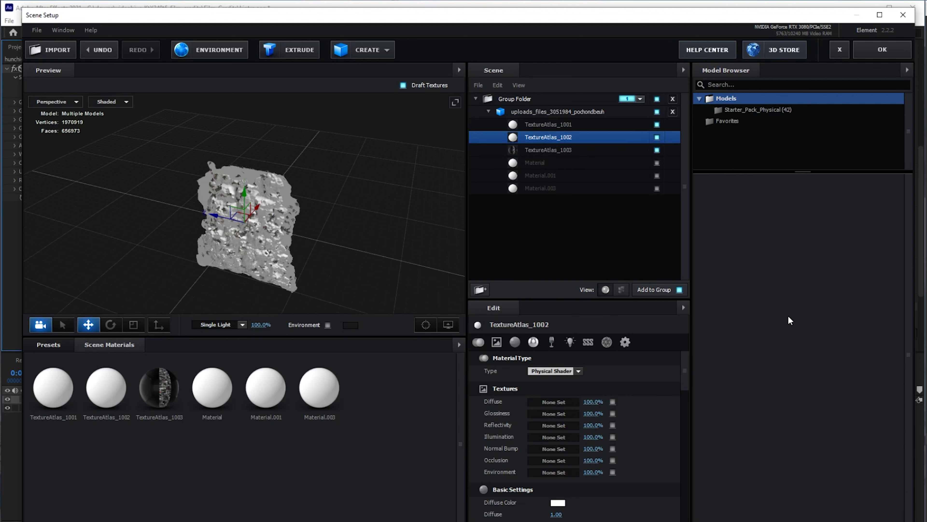
drag(645, 429, 563, 401)
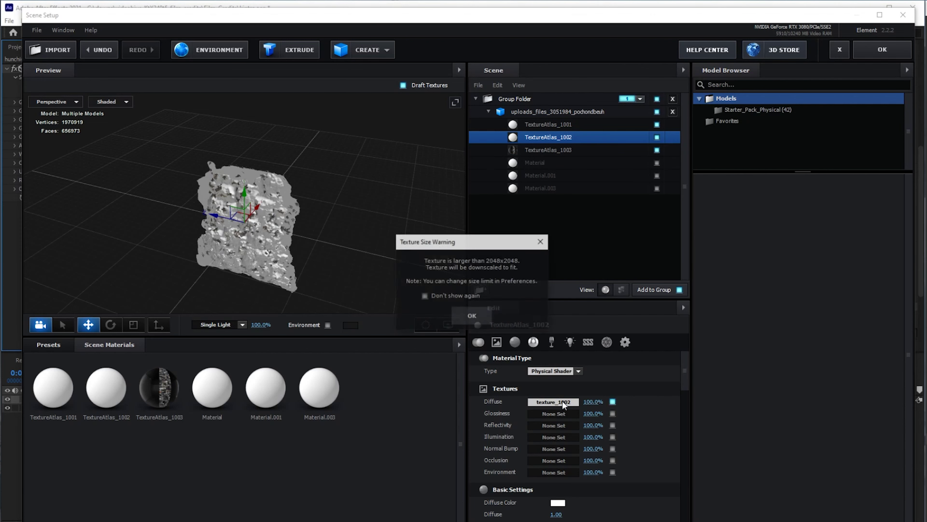
click(471, 315)
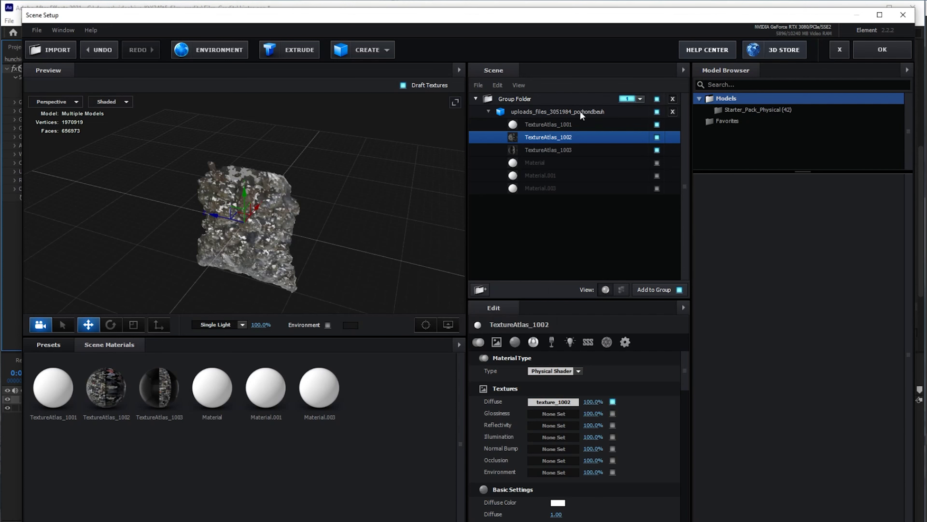
click(571, 124)
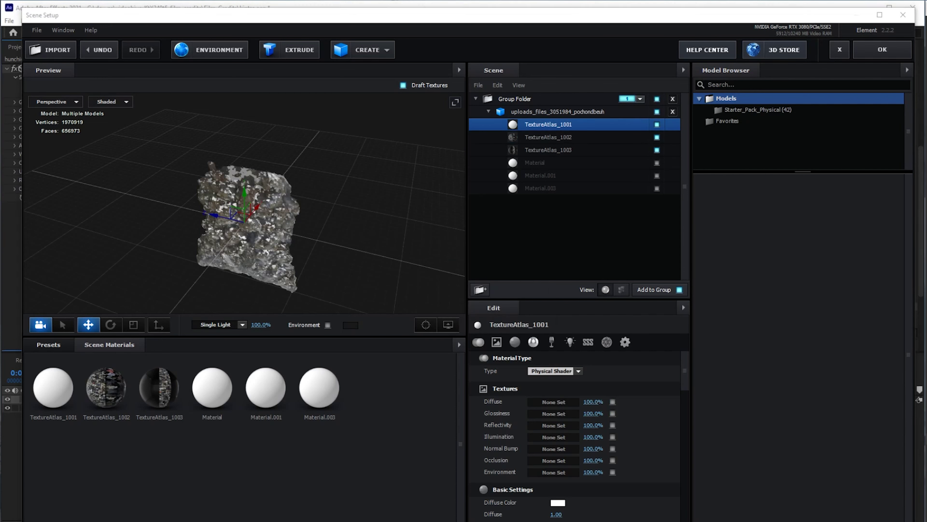
drag(662, 391, 565, 400)
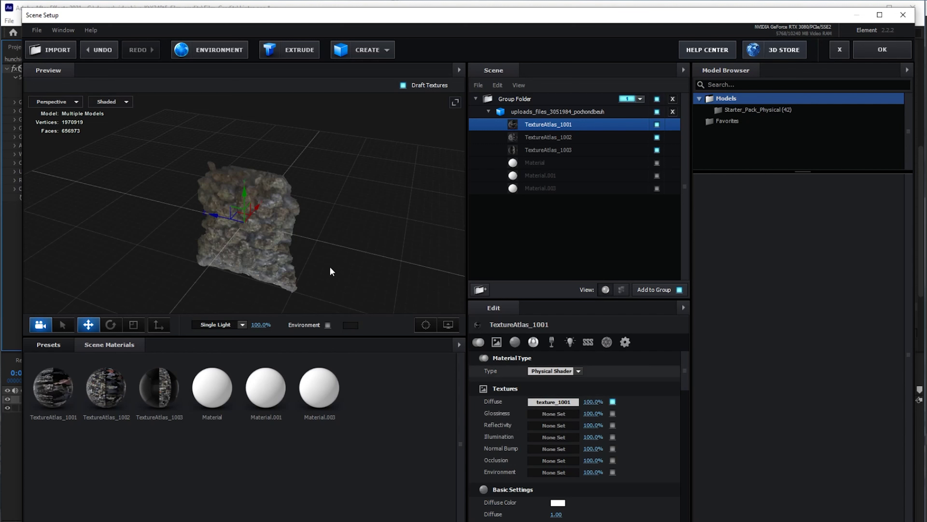
drag(330, 268, 278, 227)
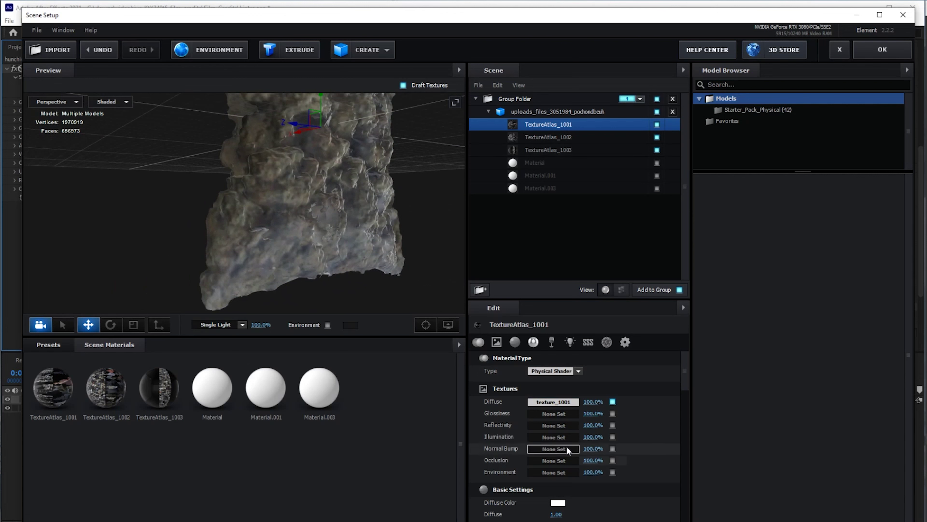
Step: Set the Diffuse value in the basic settings of TextureAtlas_1003 and TextureAtlas_1002 to 0.00
scroll(602, 471, down, 1)
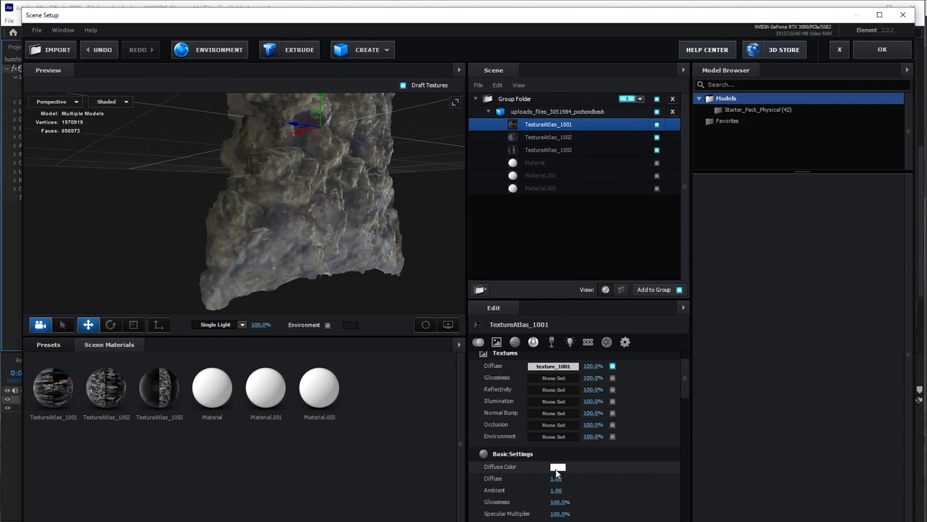
click(574, 153)
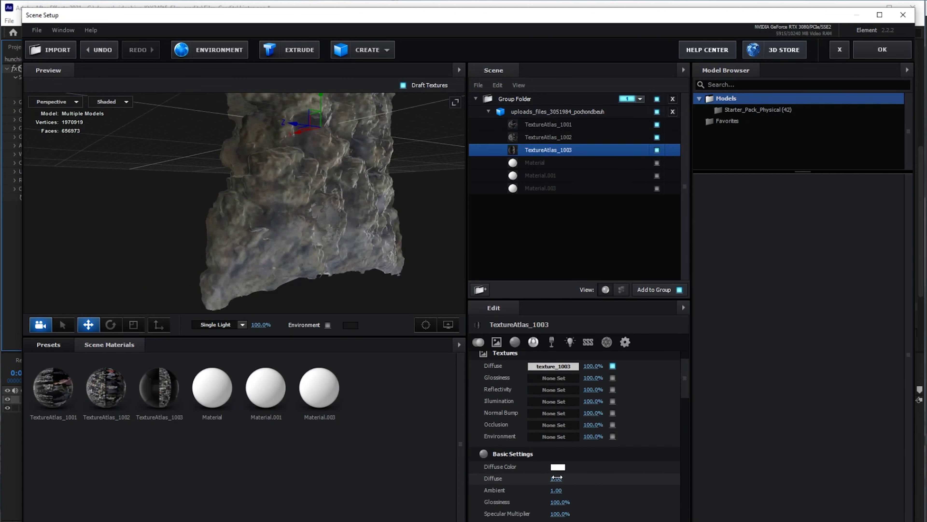
drag(556, 479, 499, 480)
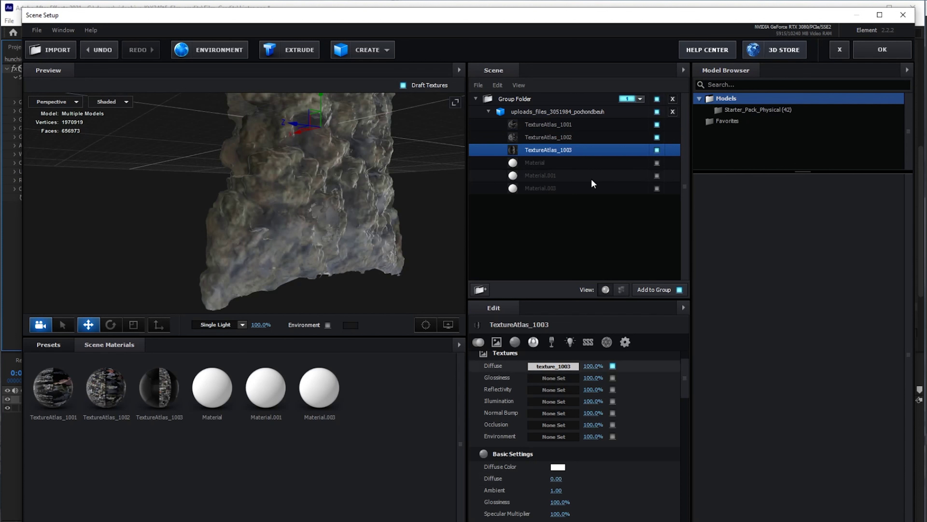
click(548, 139)
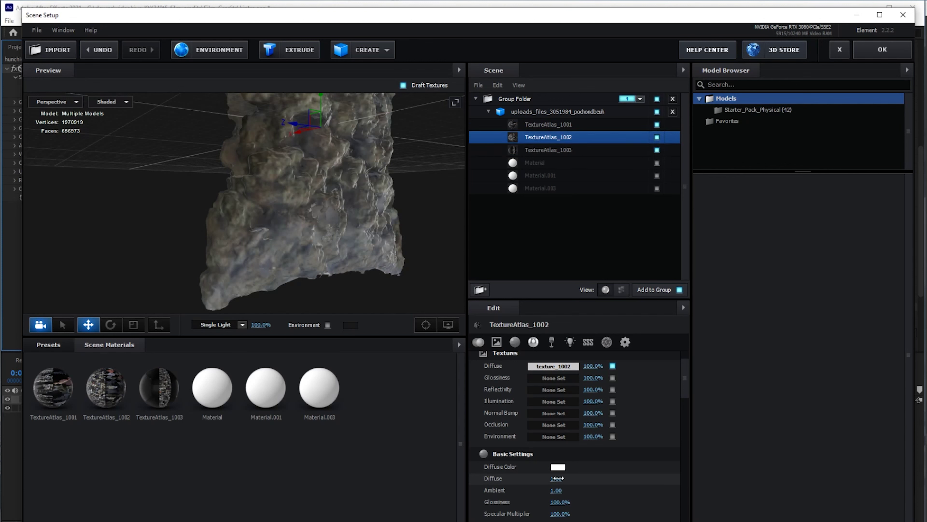
drag(561, 478, 478, 483)
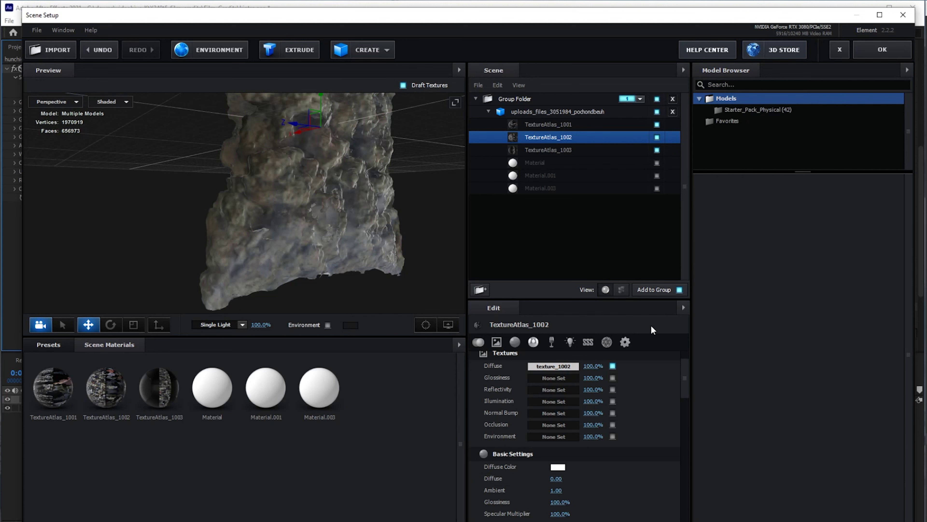
Step: Set the Diffuse value in the basic settings of TextureAtlas_1001 to 0.00 and check the model's surface
click(547, 124)
drag(558, 479, 456, 482)
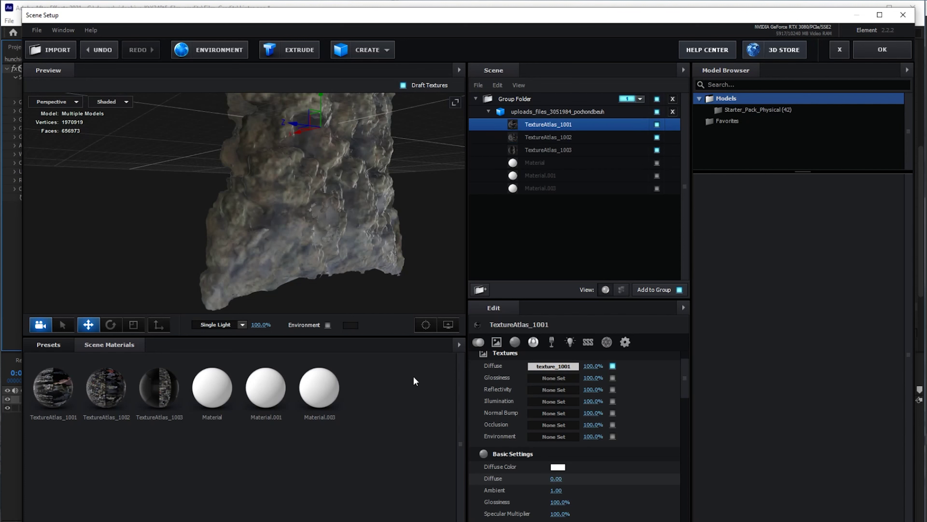
drag(408, 193, 276, 258)
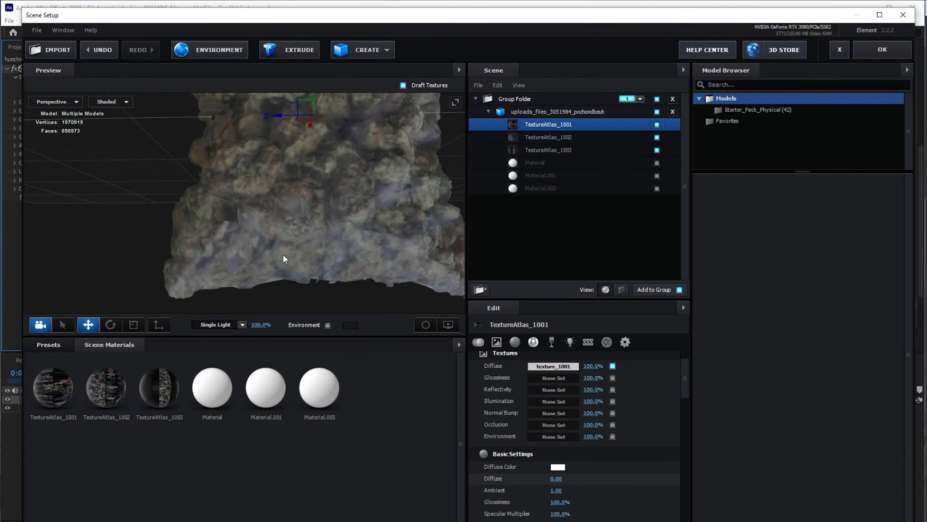
Step: Browse the Basic_2K environment presets and view the model from another angle
click(48, 345)
click(30, 369)
click(76, 381)
scroll(283, 255, down, 5)
drag(329, 233, 284, 182)
Step: Enable the bag's first Material and set its Force Opacity in the advanced settings to 5.0%
click(656, 163)
click(535, 163)
scroll(563, 435, down, 10)
drag(560, 432, 510, 435)
drag(322, 262, 353, 284)
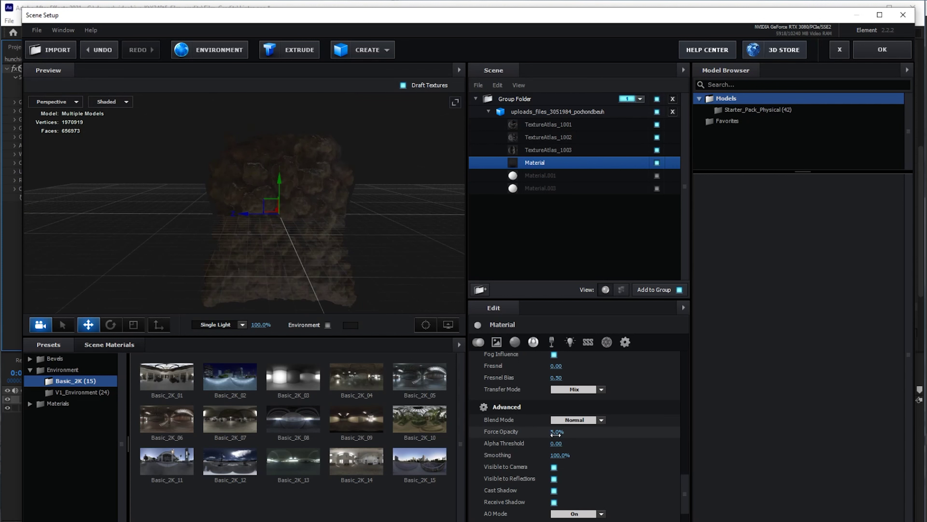
Step: Enable Material.001 and Material.003, check the whole bag in the preview, and apply the scene to the composition
click(588, 342)
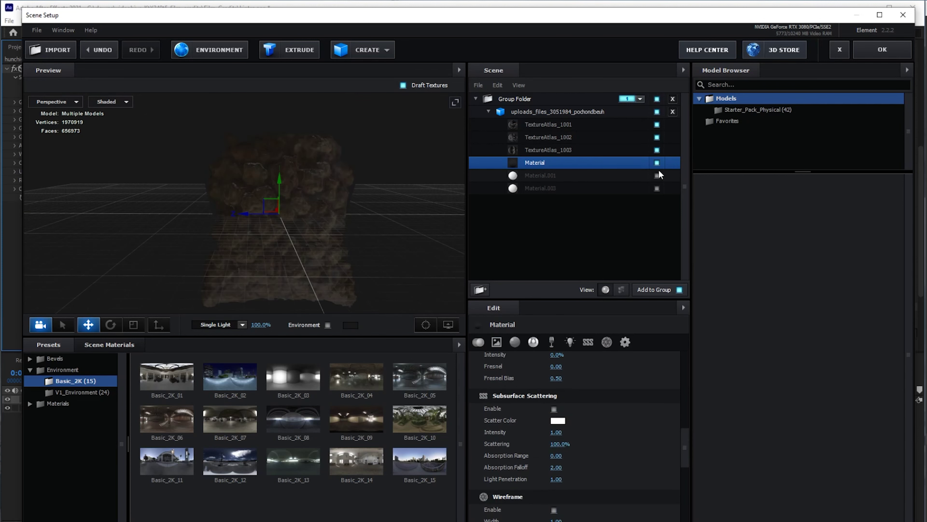
click(657, 175)
click(657, 188)
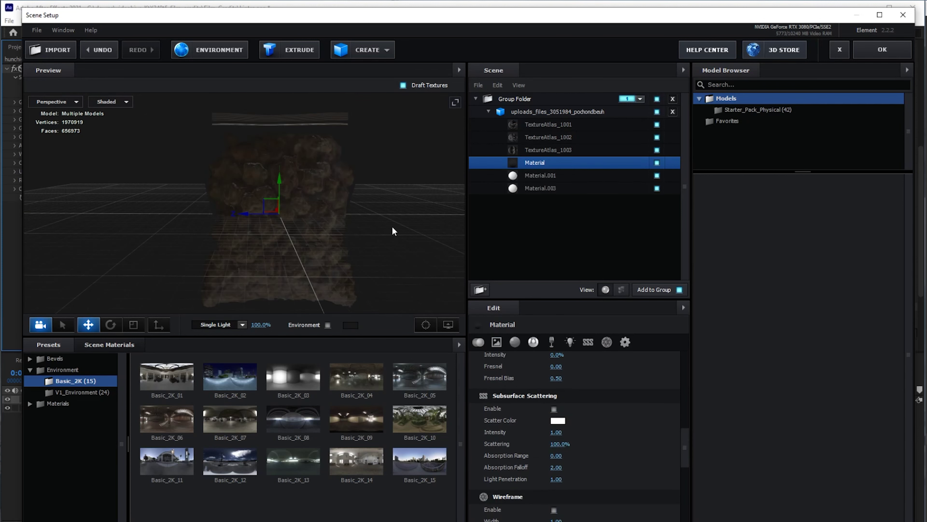
drag(394, 231, 355, 252)
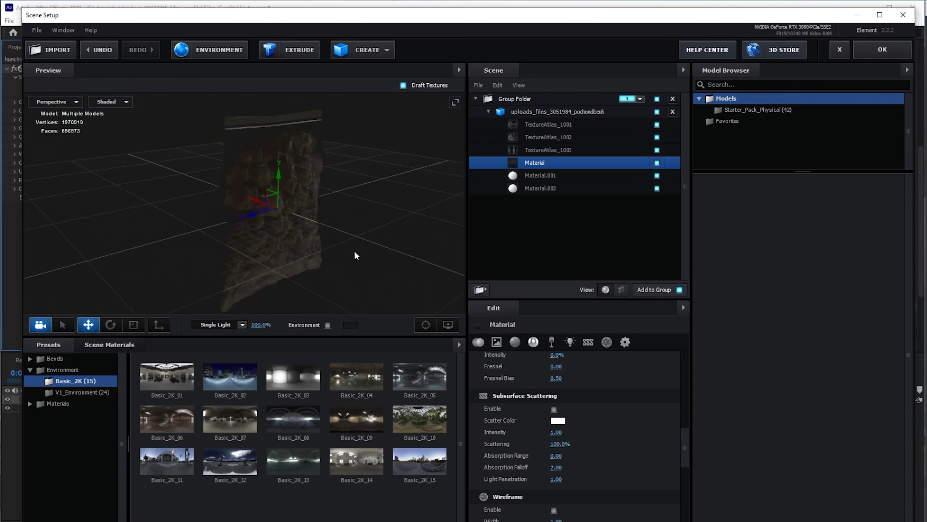
click(858, 46)
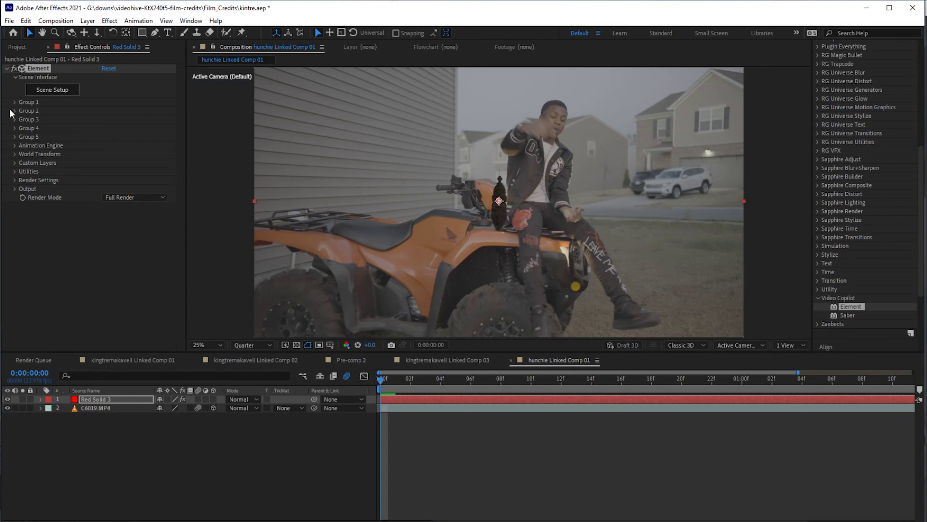
Step: Set Group 1's Particle Size to 23.20 and its replicator rotation to X -16° and Y +116°
click(15, 103)
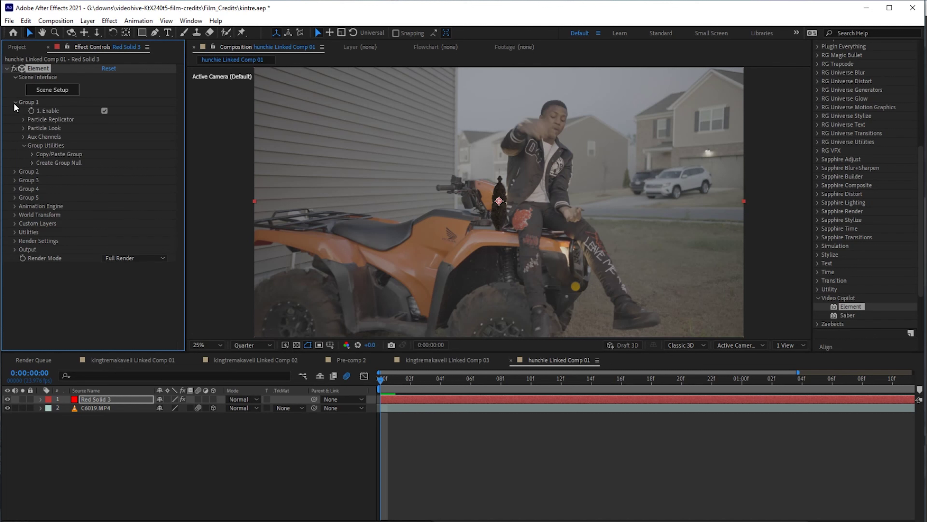
click(23, 128)
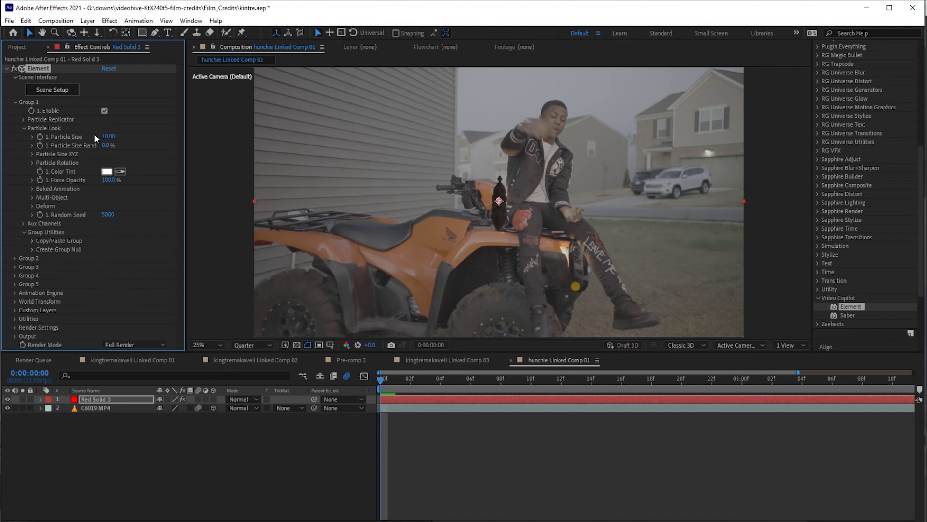
drag(105, 136, 174, 140)
drag(118, 179, 184, 188)
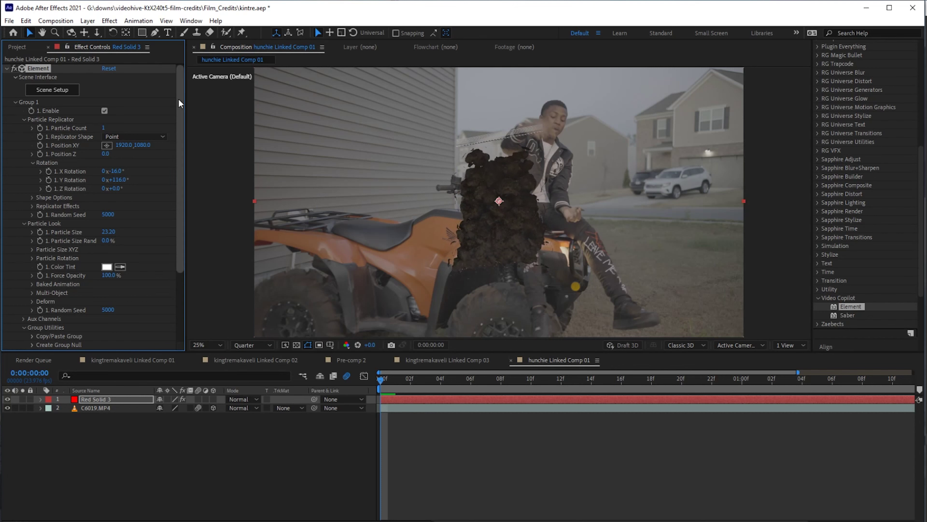
Step: Reopen the Element scene, raise the Force Opacity of Material to 18%, and apply the scene
click(65, 85)
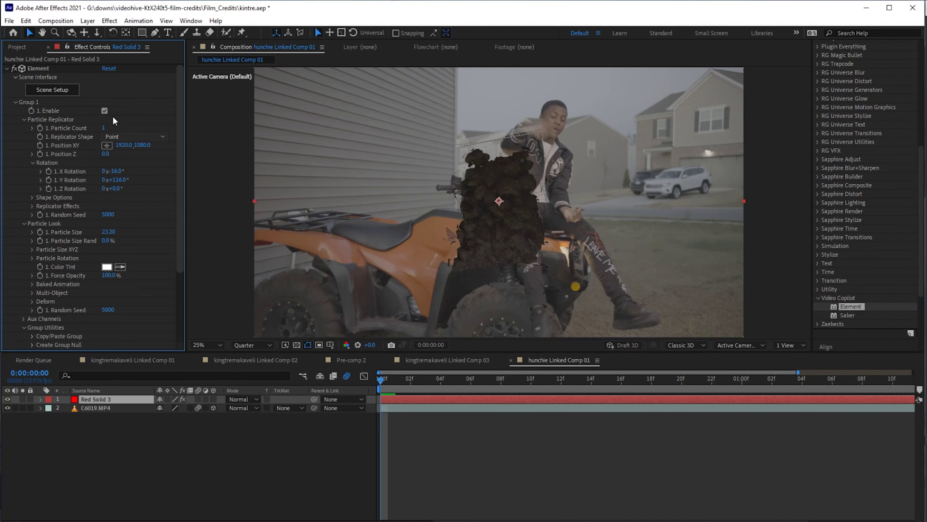
click(52, 90)
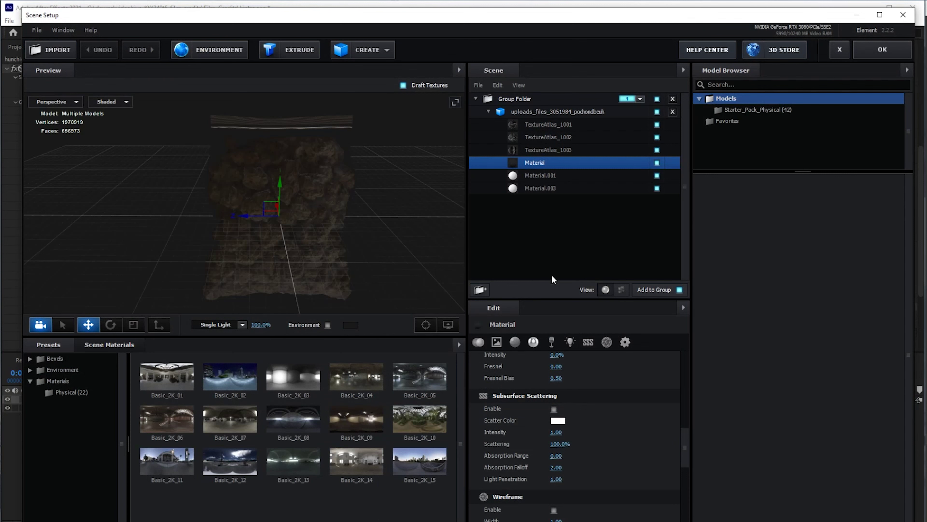
scroll(527, 429, down, 8)
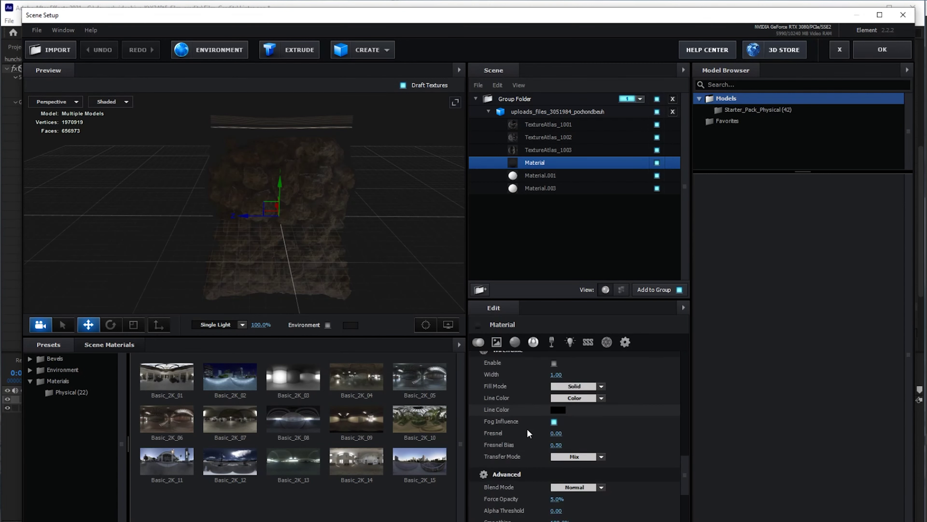
drag(557, 440, 564, 440)
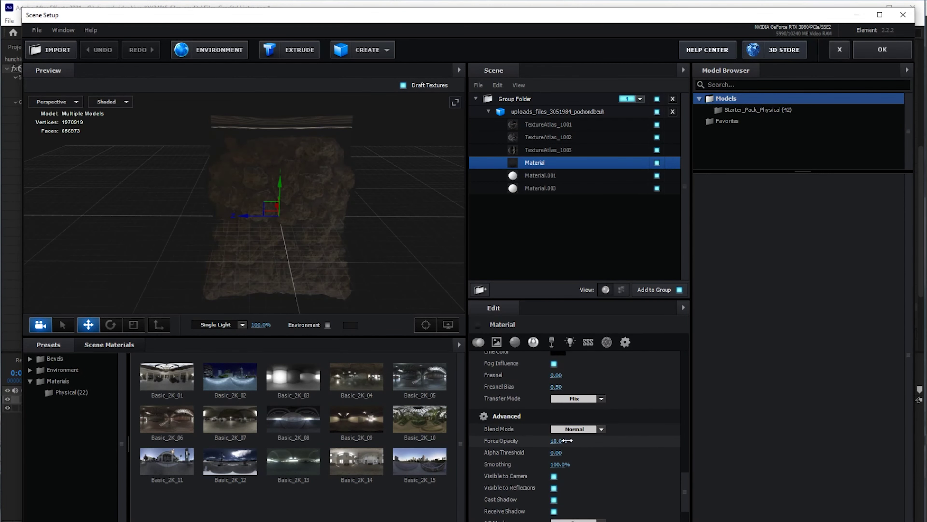
click(883, 49)
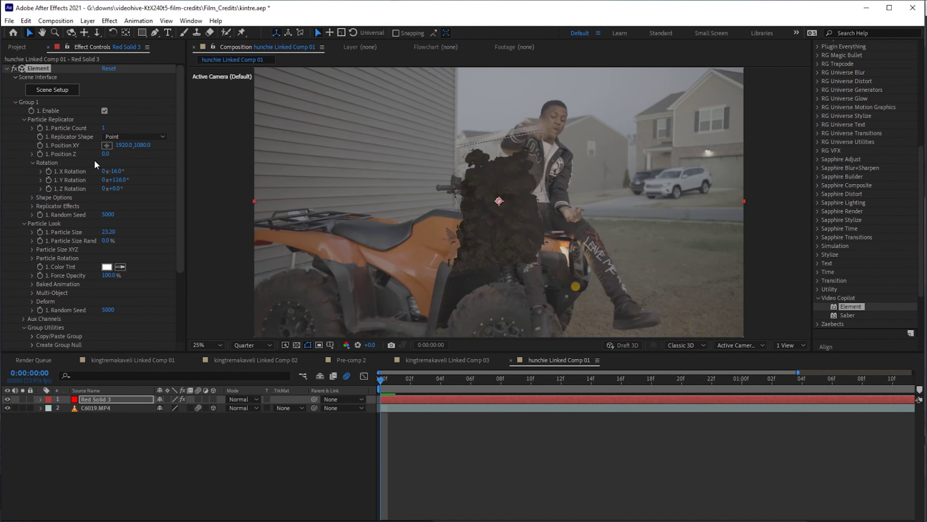
Step: Move the bag model into the background beside the seated man, to Position XY 3240.0, 692.0
drag(499, 201, 668, 151)
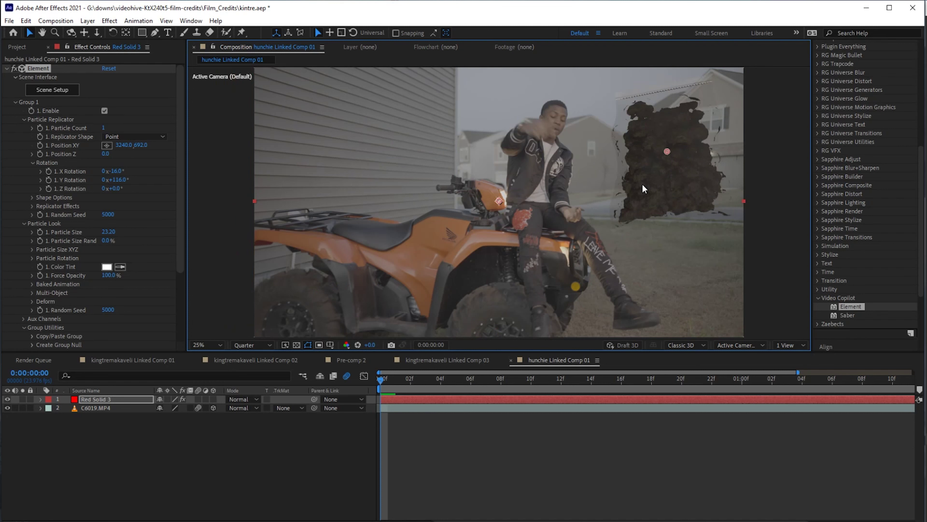